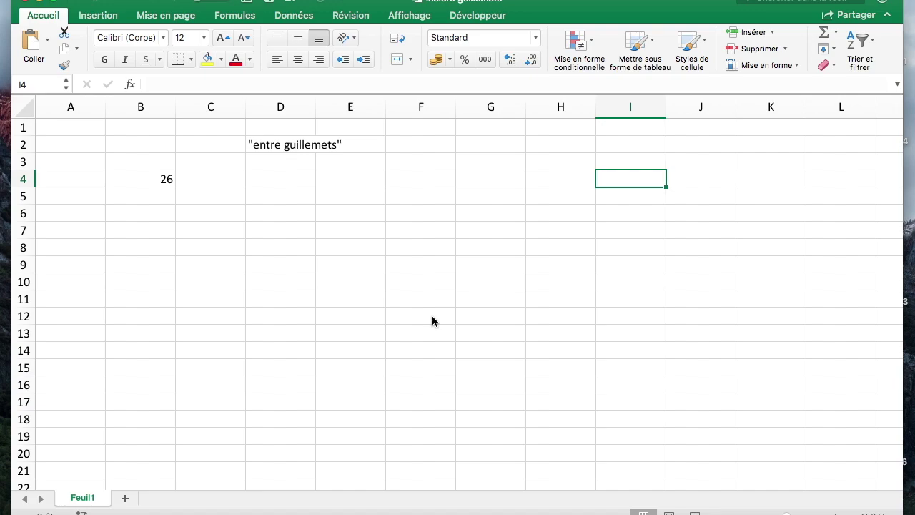
# - Move to D2 to inspect its quoted text
pyautogui.press('Left')
pyautogui.press('Left')
pyautogui.press('Up')
pyautogui.press('Left')
pyautogui.press('Left')
pyautogui.press('Left')
pyautogui.press('Up')
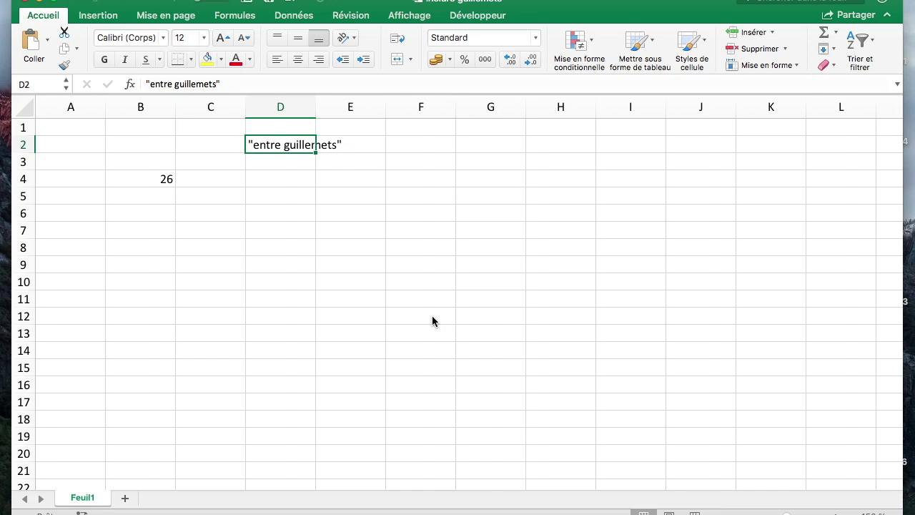
# - In C5, start a formula =TEXTE(B4;"0,00") to format B4 with two decimals
pyautogui.press('Down')
pyautogui.press('Down')
pyautogui.press('Right')
pyautogui.press('Left')
pyautogui.press('Down')
pyautogui.press('Left')
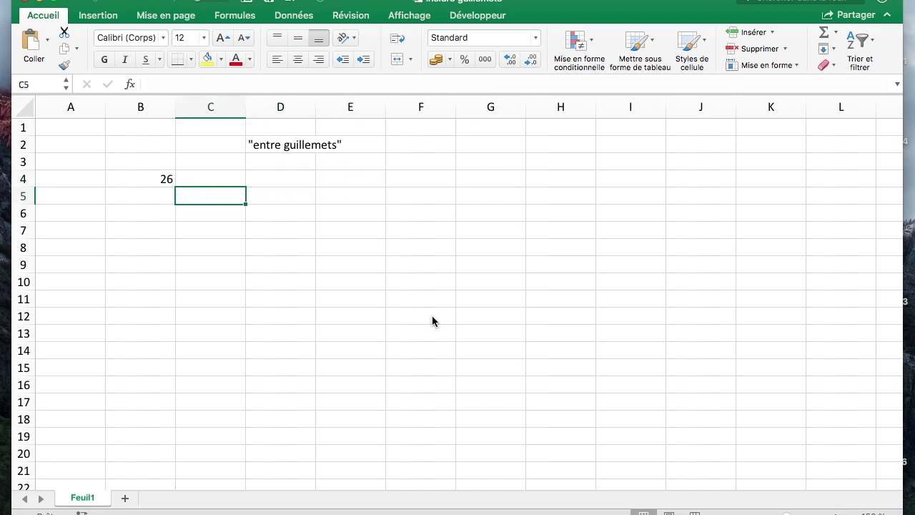
pyautogui.write('=text')
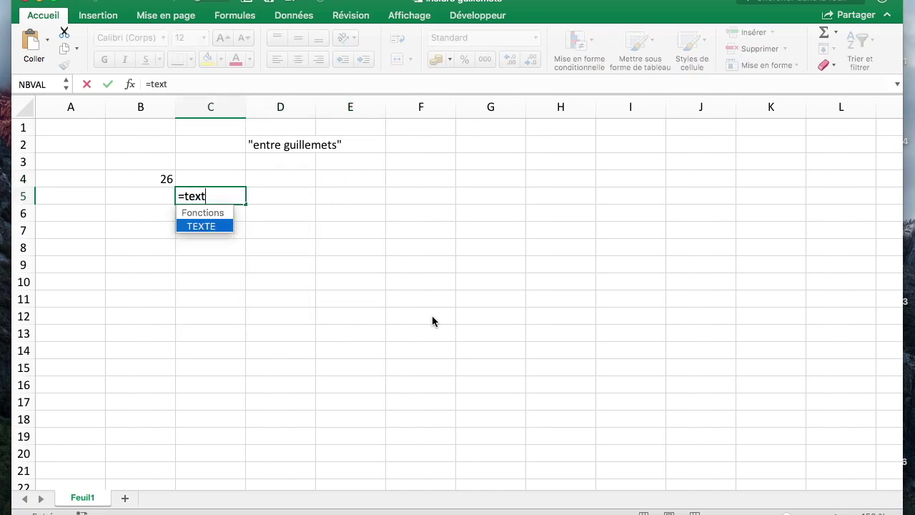
pyautogui.write('e(')
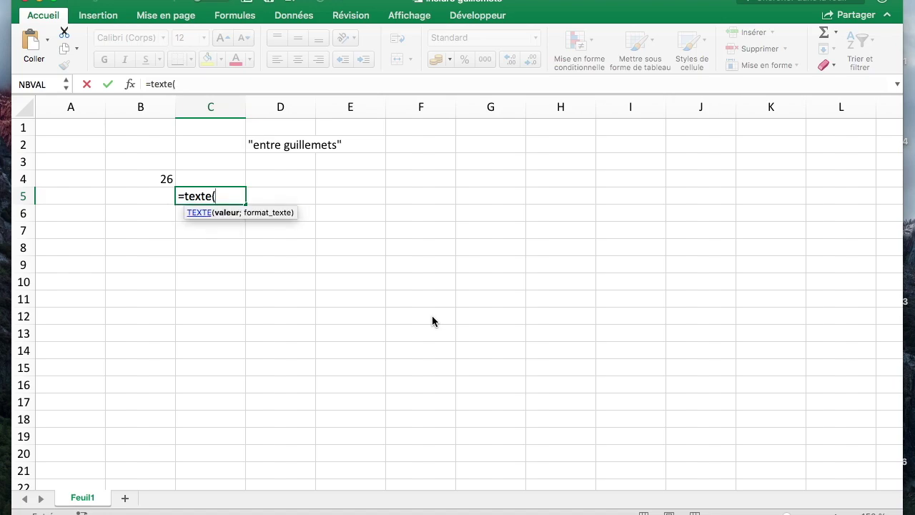
pyautogui.press('Up')
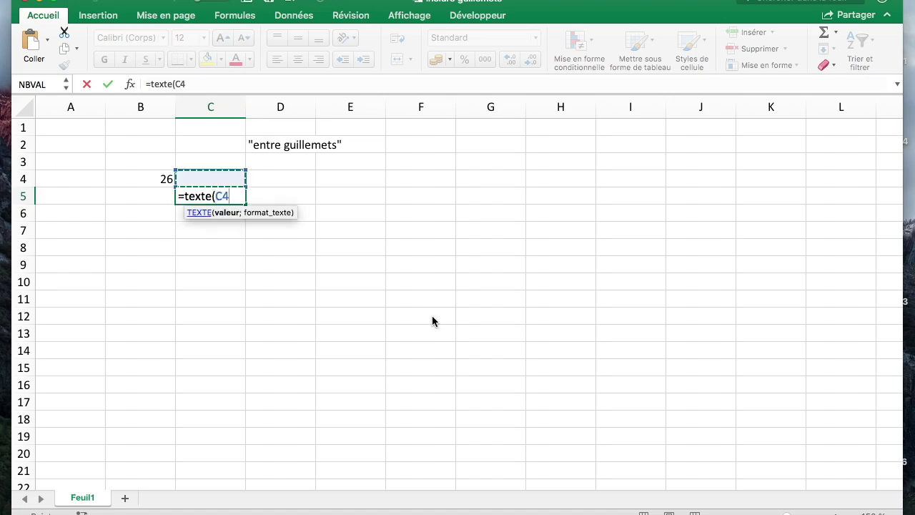
pyautogui.press('Left')
pyautogui.write(';"')
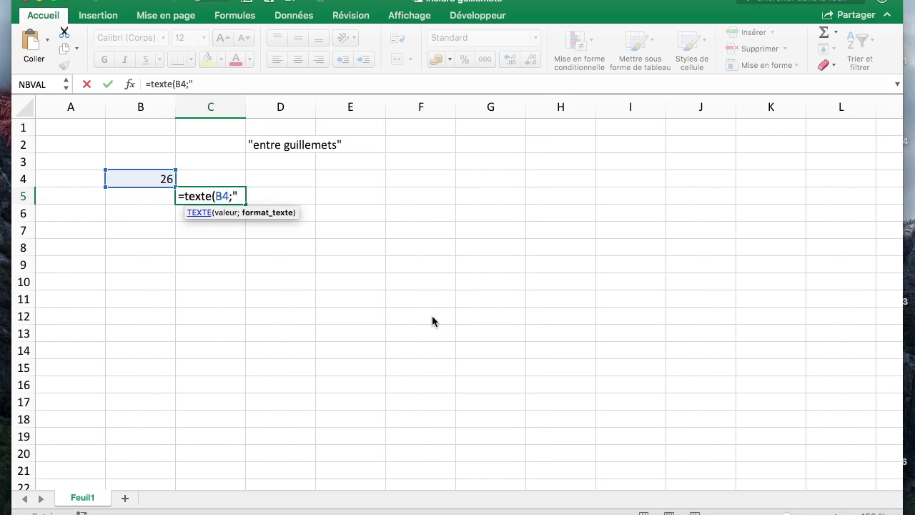
pyautogui.write('0,00')
pyautogui.write('"')
pyautogui.write(')')
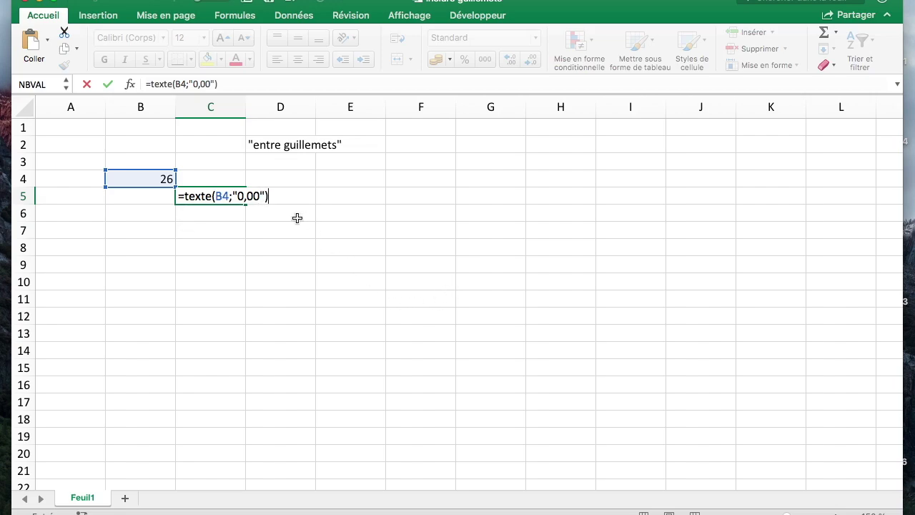
# - Try adding "tonnes" inside the 0,00 format string, then cancel the erroring C5 formula
pyautogui.click(260, 196)
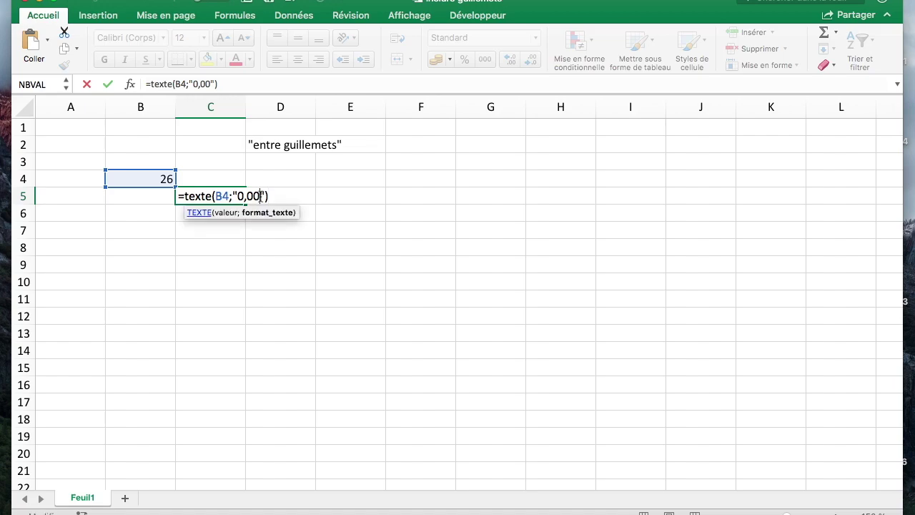
pyautogui.write('"')
pyautogui.press('BackSpace')
pyautogui.write('"tonnese')
pyautogui.press('BackSpace')
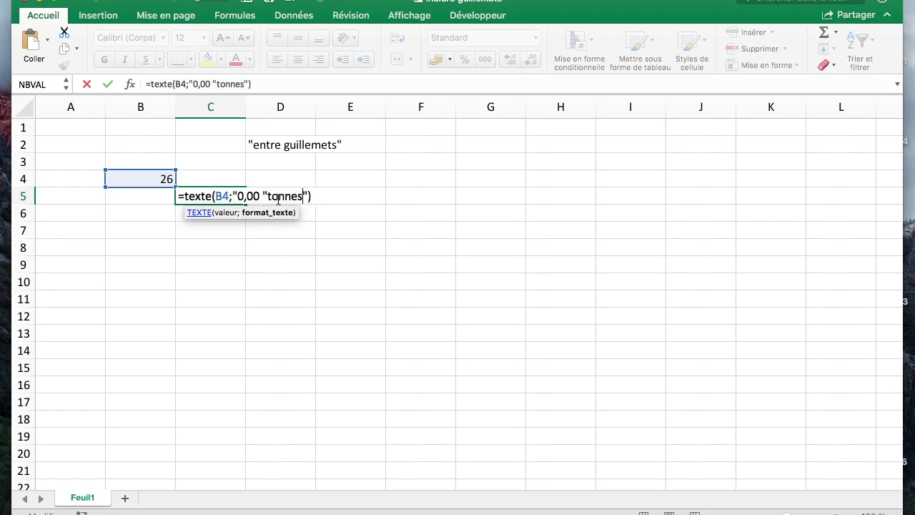
pyautogui.write('"')
pyautogui.press('Return')
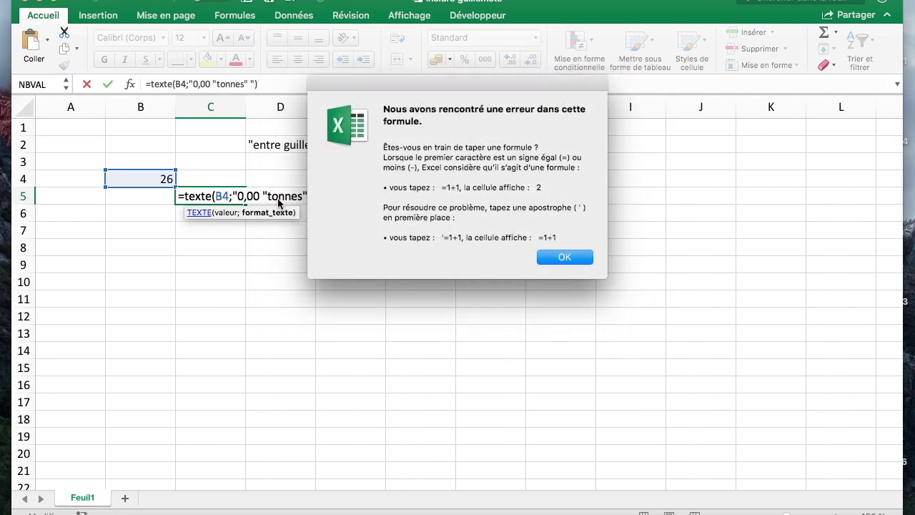
pyautogui.press('Return')
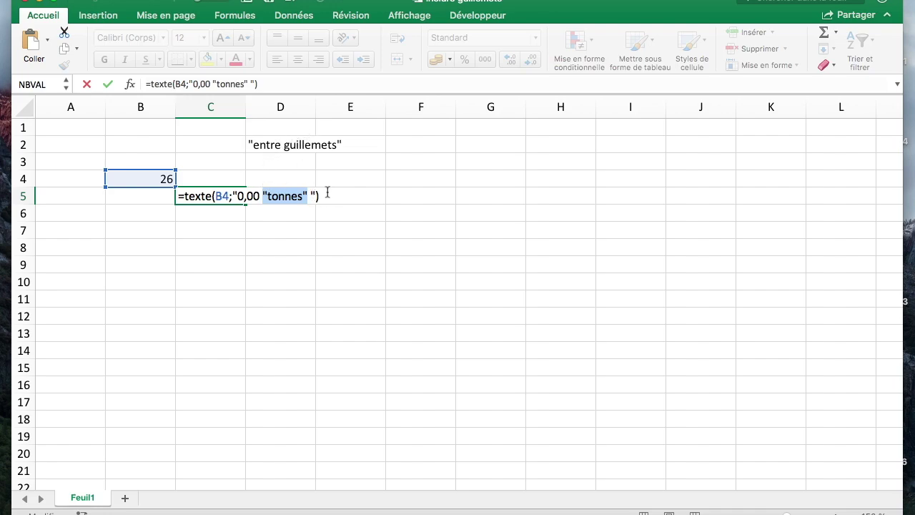
pyautogui.press('Escape')
# - Recheck D2, then enter the test formula ="fzefzef" in G2
pyautogui.press('Up')
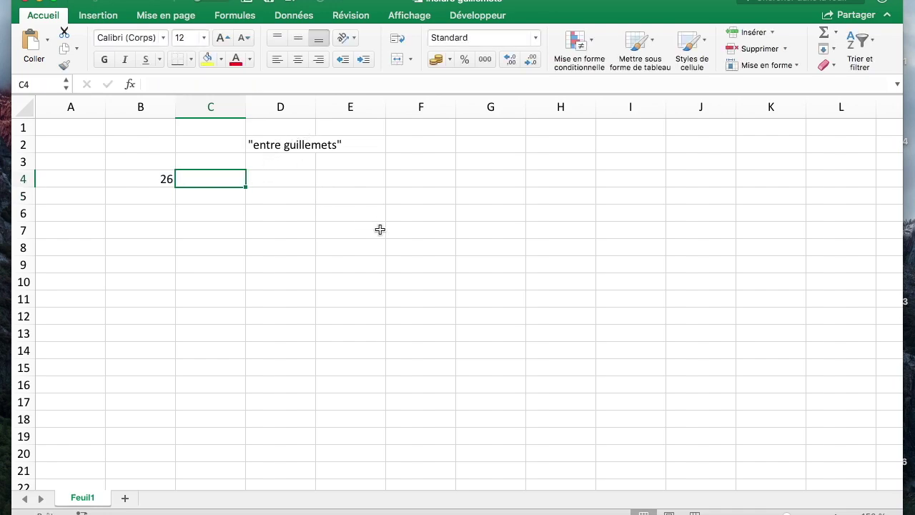
pyautogui.press('Down')
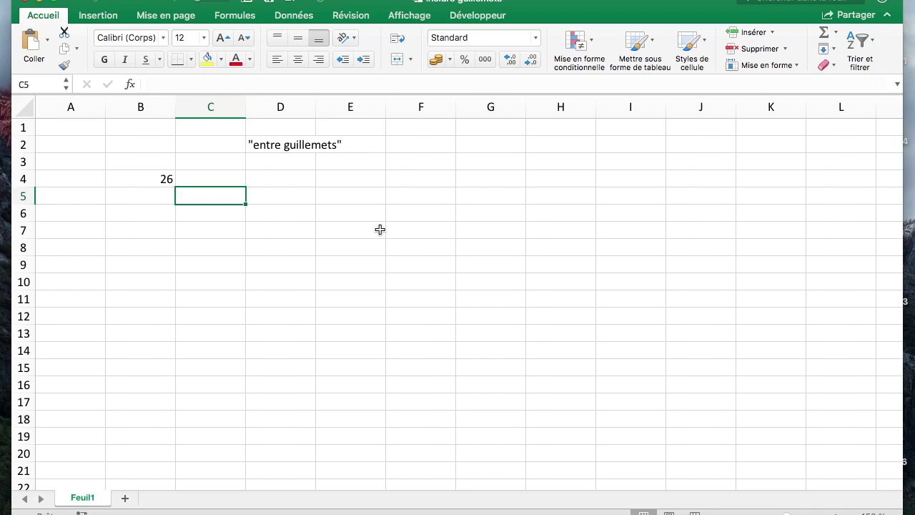
pyautogui.click(288, 146)
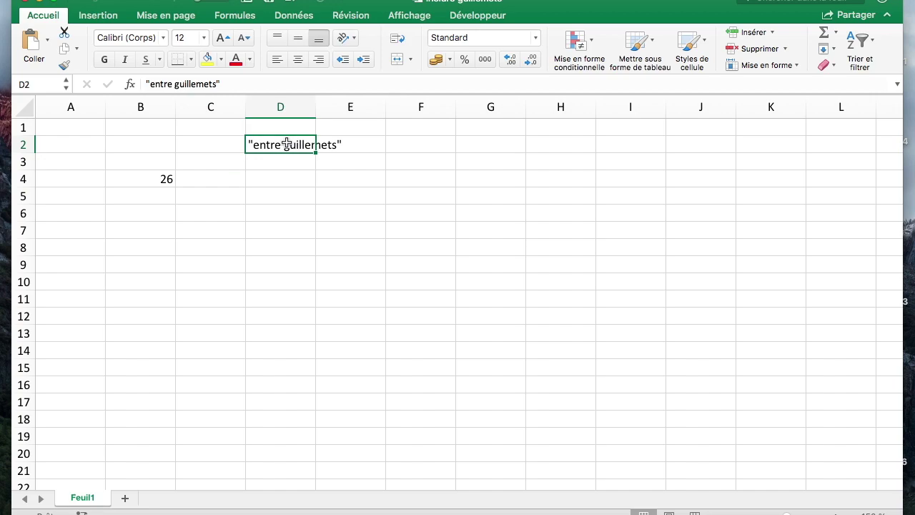
pyautogui.click(475, 139)
pyautogui.write('="')
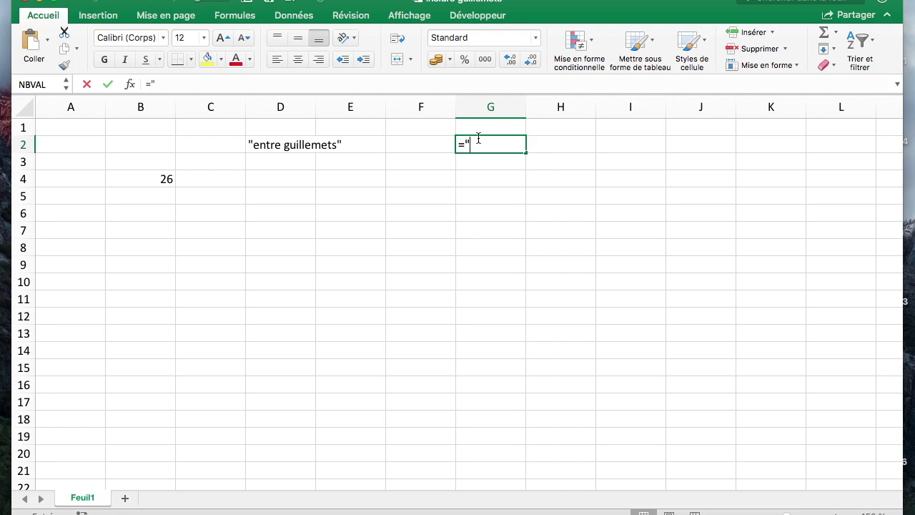
pyautogui.write('fzefzef')
pyautogui.press('Return')
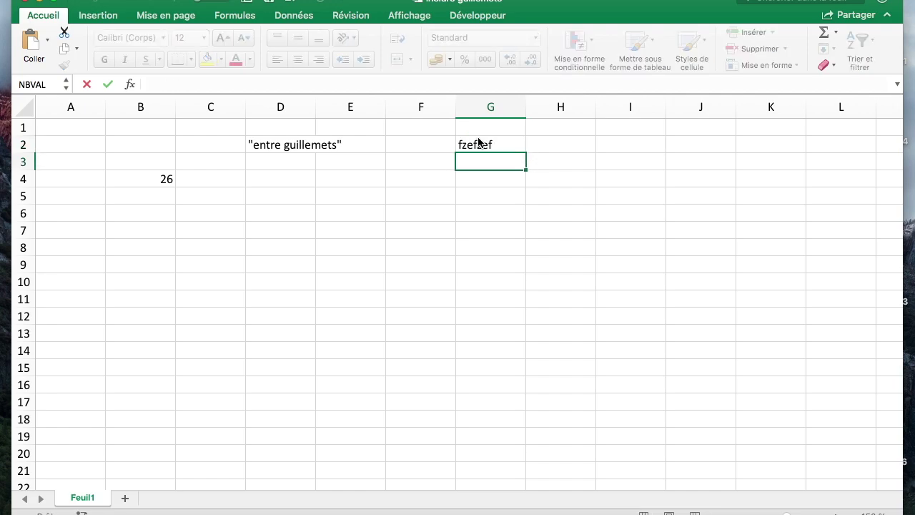
# - Compare the contents of G2 and D2 in the formula bar
pyautogui.click(479, 141)
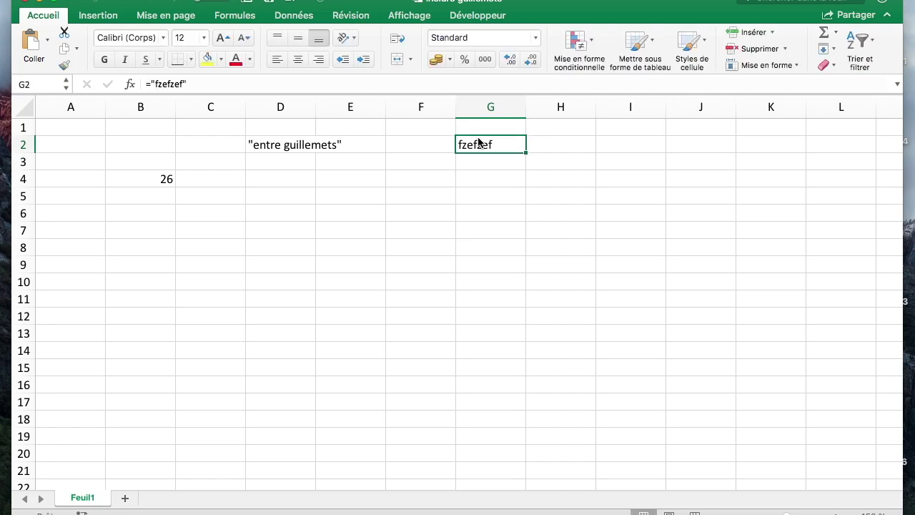
pyautogui.click(284, 145)
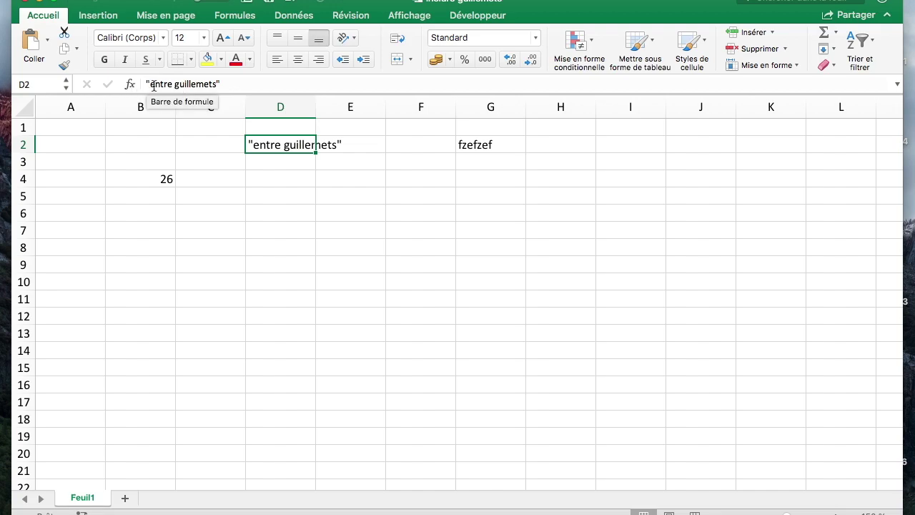
pyautogui.click(436, 190)
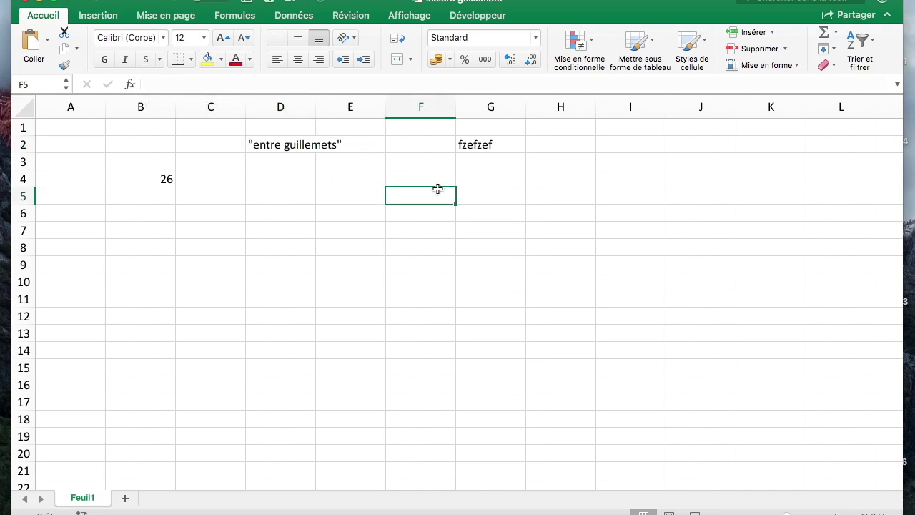
# - Enter =B4&" "&D2 in F5 to join 26 with the quoted phrase
pyautogui.write('=')
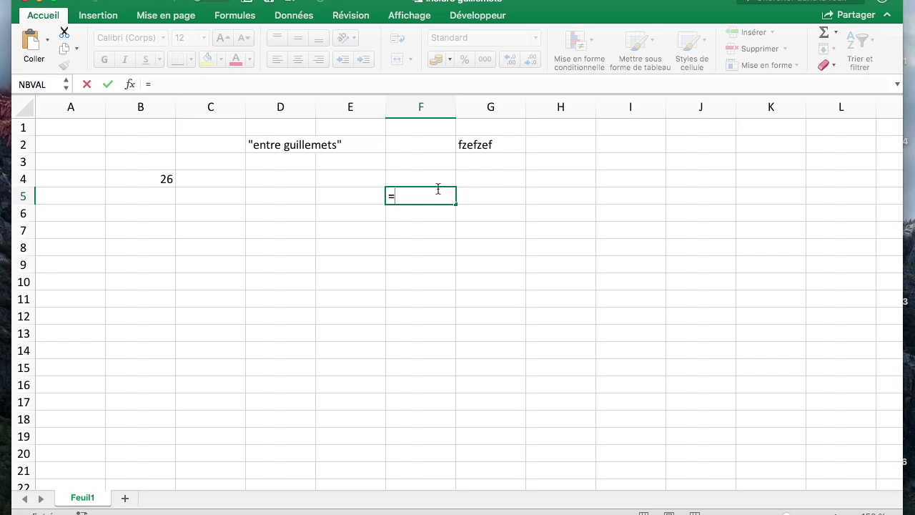
pyautogui.press('Left')
pyautogui.press('Left')
pyautogui.press('Left')
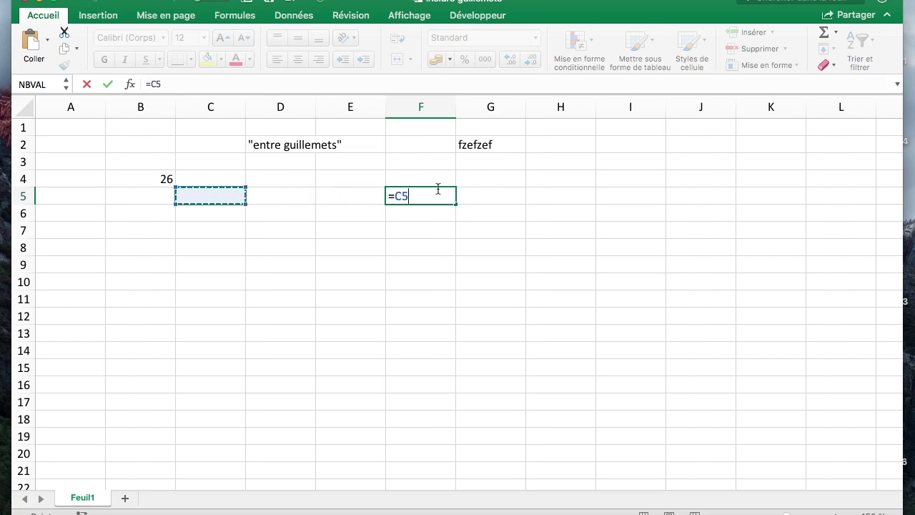
pyautogui.press('Left')
pyautogui.press('Up')
pyautogui.write('&" "&')
pyautogui.press('Left')
pyautogui.press('Left')
pyautogui.press('Up')
pyautogui.press('Up')
pyautogui.press('Up')
pyautogui.press('Return')
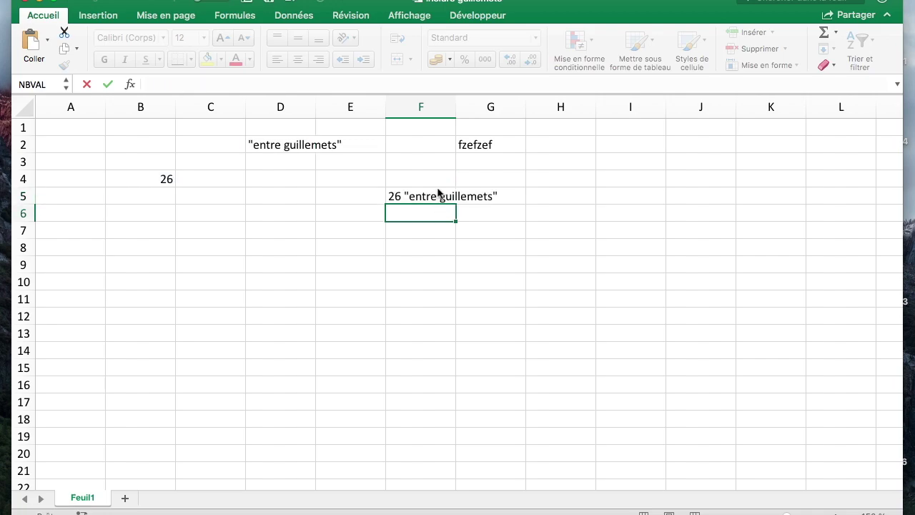
# - Cancel a stray formula started in E7 and select F6
pyautogui.press('Down')
pyautogui.press('Left')
pyautogui.write('=')
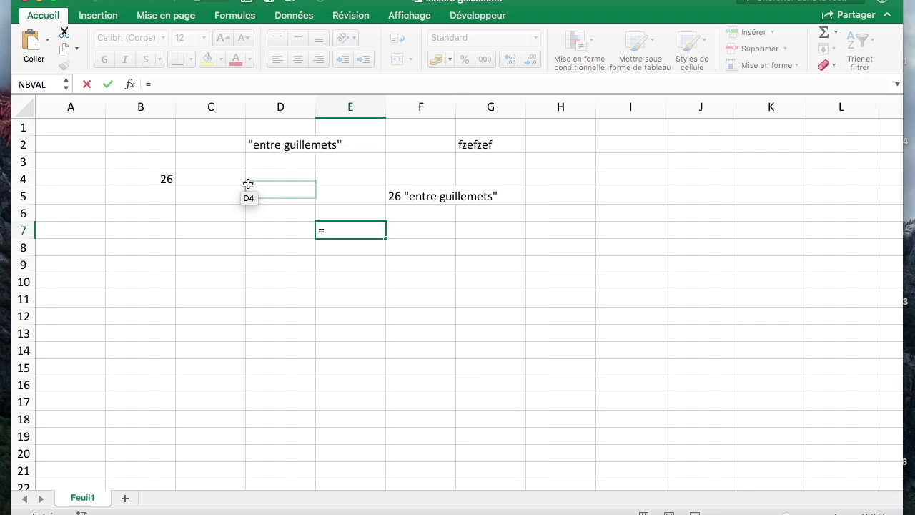
pyautogui.press('Escape')
pyautogui.click(421, 216)
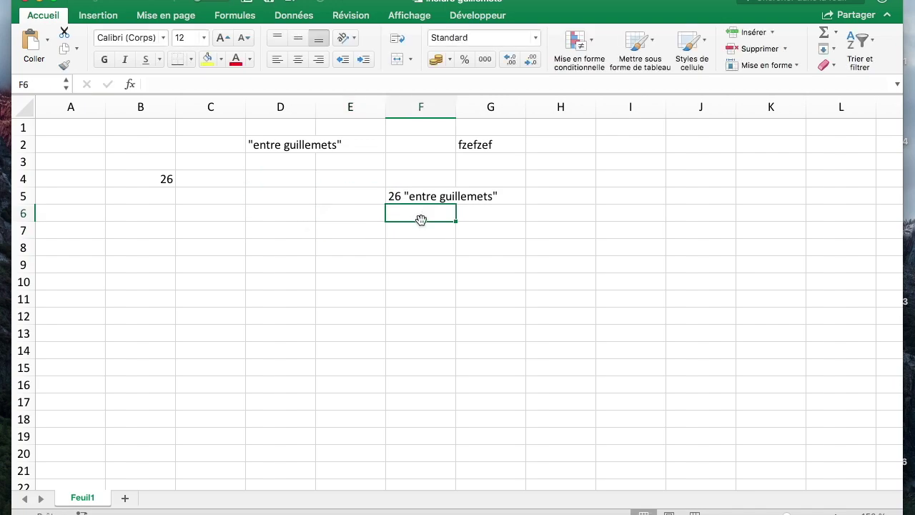
pyautogui.write('=')
pyautogui.press('Left')
pyautogui.press('Left')
pyautogui.press('Left')
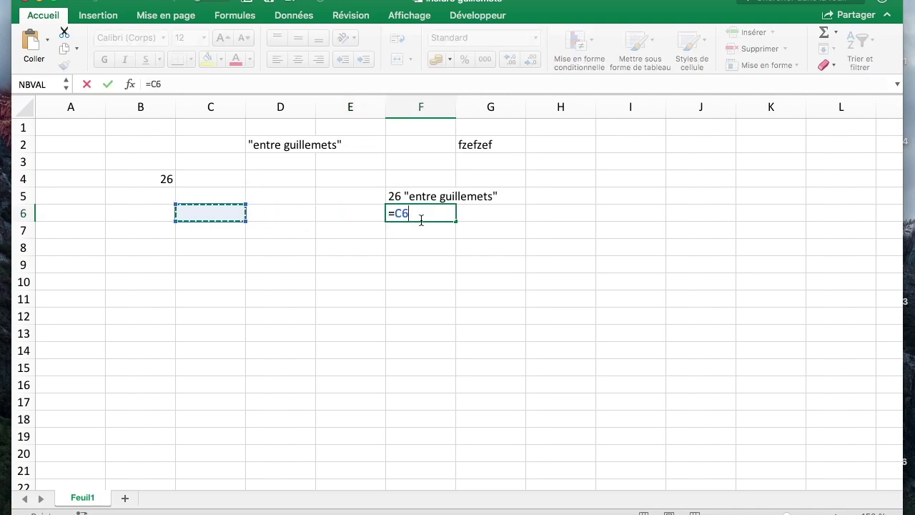
pyautogui.press('Left')
pyautogui.press('Up')
pyautogui.press('Up')
pyautogui.write('&" "entre ')
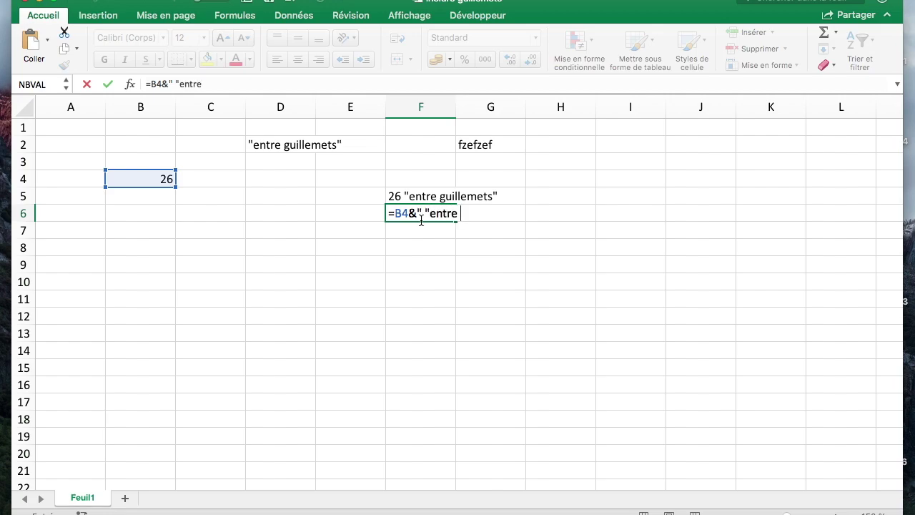
pyautogui.write('guillements" "')
pyautogui.press('Return')
pyautogui.press('Return')
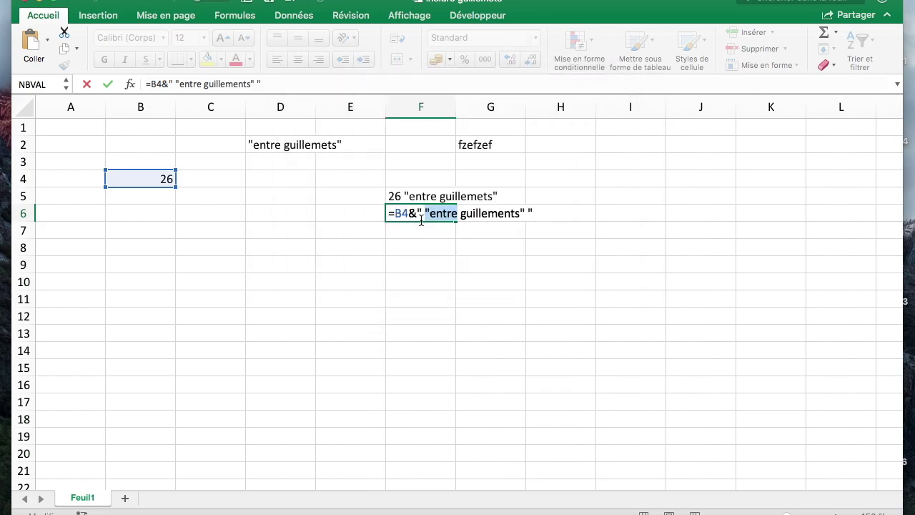
pyautogui.press('Escape')
pyautogui.press('Left')
pyautogui.press('Left')
pyautogui.press('Left')
pyautogui.press('Up')
pyautogui.press('Up')
pyautogui.press('Up')
pyautogui.press('Up')
pyautogui.press('Right')
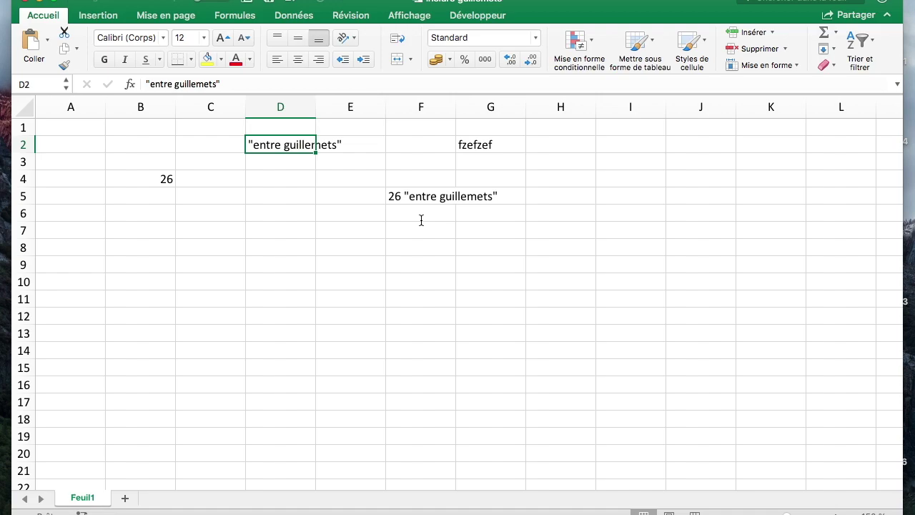
pyautogui.press('Left')
pyautogui.press('Right')
# - Enter "tonnes" in D9
pyautogui.press('Down')
pyautogui.press('Down')
pyautogui.press('Down')
pyautogui.press('Down')
pyautogui.press('Down')
pyautogui.press('Down')
pyautogui.press('Down')
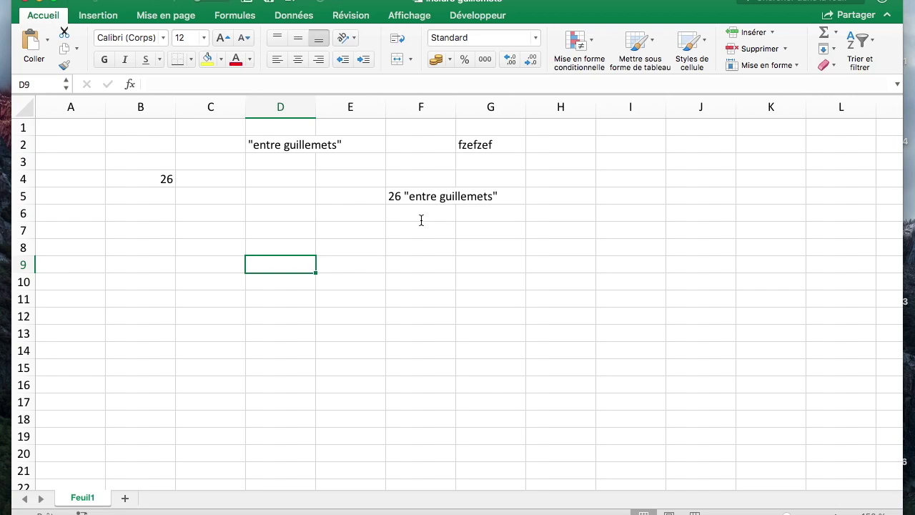
pyautogui.write('"tonnes"')
pyautogui.press('Tab')
pyautogui.press('Tab')
# - In F9 enter =TEXTE(B4;"0,00"&D9), giving 26,00tonnes
pyautogui.write('=texte(')
pyautogui.press('Left')
pyautogui.press('Left')
pyautogui.press('Left')
pyautogui.press('Up')
pyautogui.press('Up')
pyautogui.press('Up')
pyautogui.press('Up')
pyautogui.write(';')
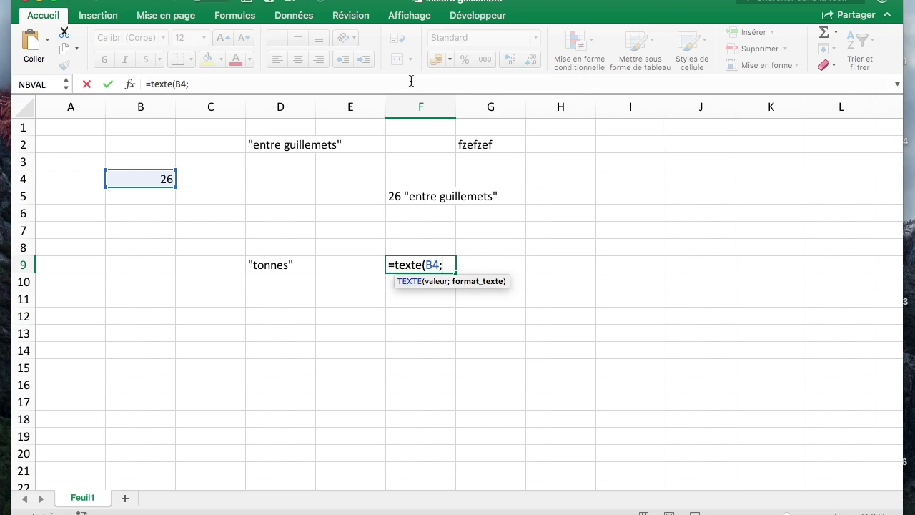
pyautogui.write('"0,00"&')
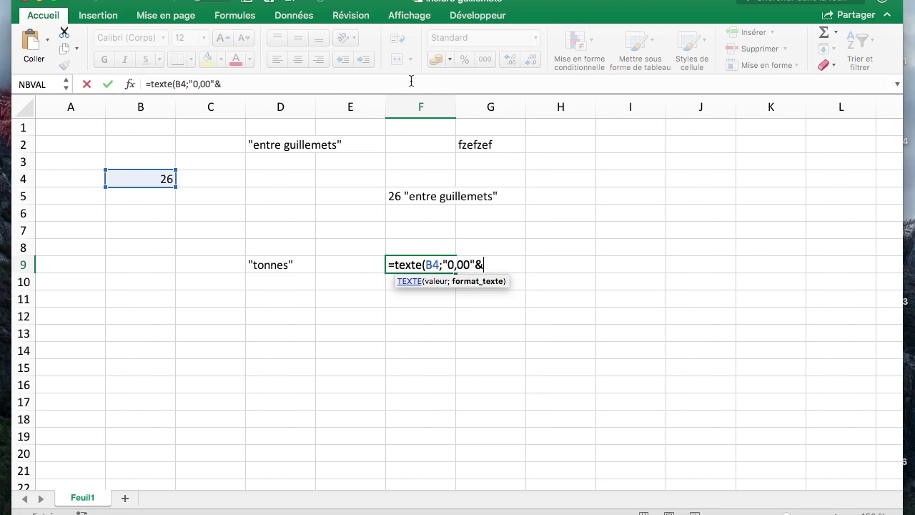
pyautogui.press('Left')
pyautogui.press('Left')
pyautogui.press('Left')
pyautogui.press('Right')
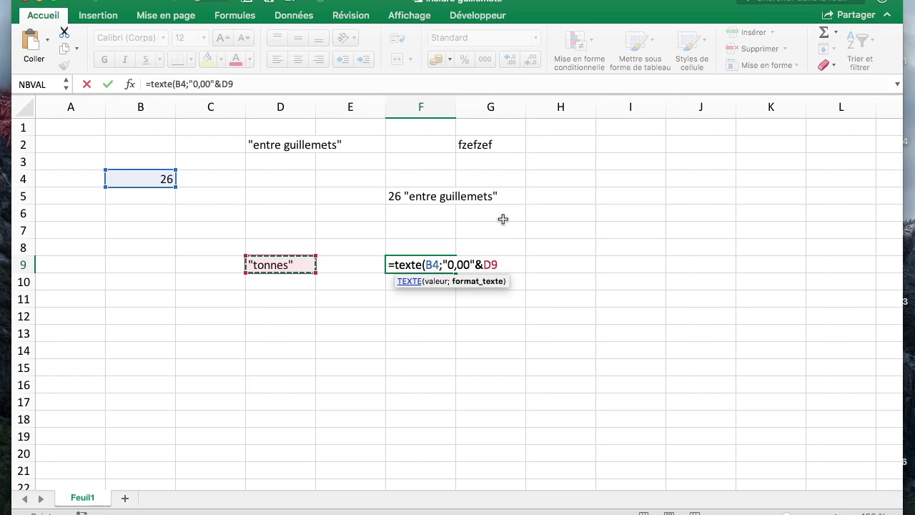
pyautogui.press('Return')
# - Inspect the F9 formula in the formula bar without changing it
pyautogui.press('Right')
pyautogui.press('Up')
pyautogui.press('Left')
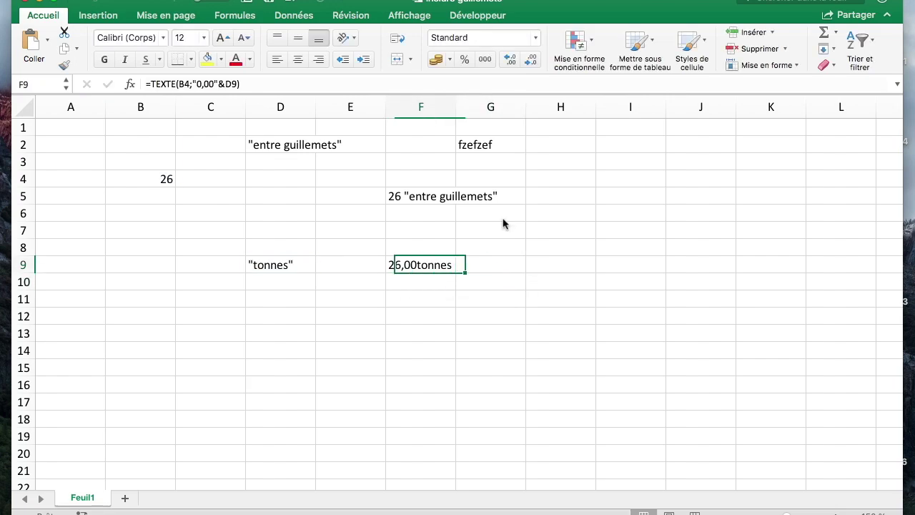
pyautogui.moveTo(240, 84); pyautogui.dragTo(185, 85)
pyautogui.press('Escape')
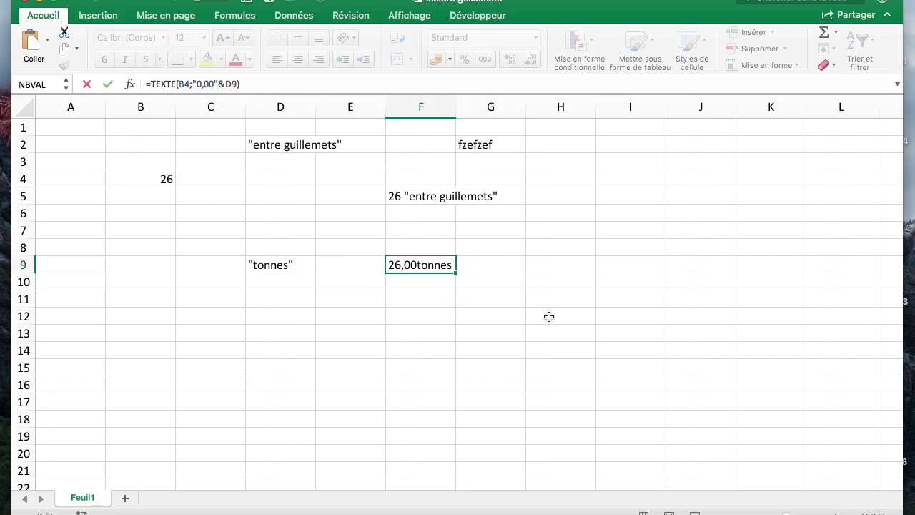
# - Try the test entry 0,00"tonnes" in I9, then clear it
pyautogui.click(606, 266)
pyautogui.write('0,00"tonnes"')
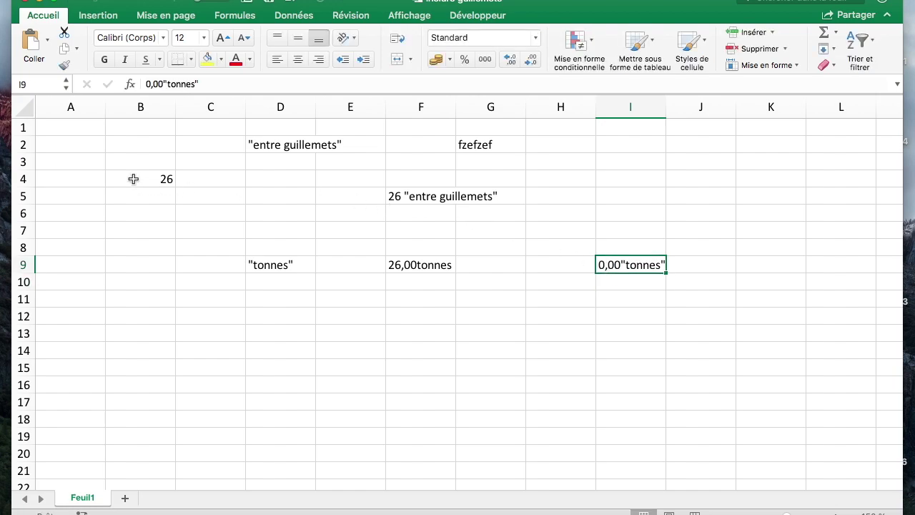
pyautogui.click(133, 178)
pyautogui.click(629, 264)
pyautogui.press('Left')
pyautogui.press('Left')
pyautogui.press('Left')
pyautogui.press('Left')
pyautogui.press('Left')
pyautogui.press('Right')
pyautogui.press('Right')
pyautogui.press('Right')
pyautogui.press('Right')
pyautogui.press('Right')
pyautogui.press('Down')
# - Check that F9 shows 26,00 tonnes and D9 holds " tonnes"
pyautogui.click(445, 265)
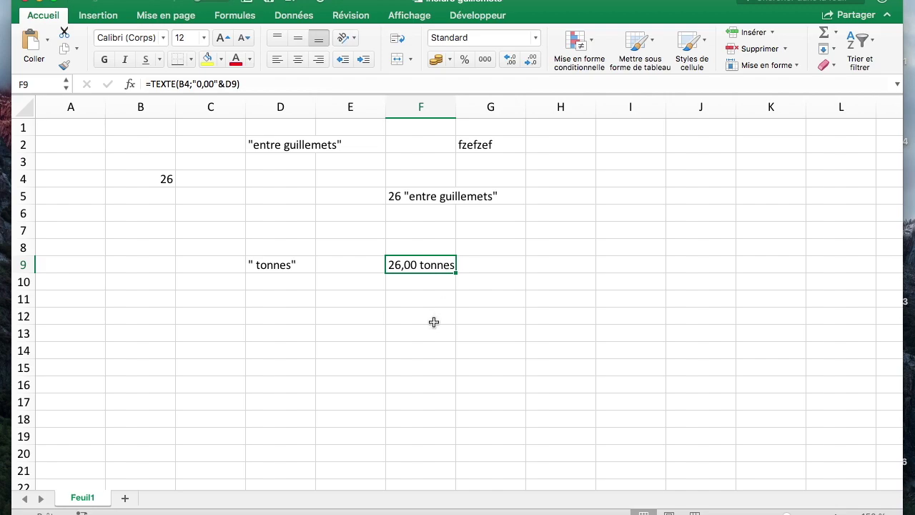
pyautogui.click(299, 266)
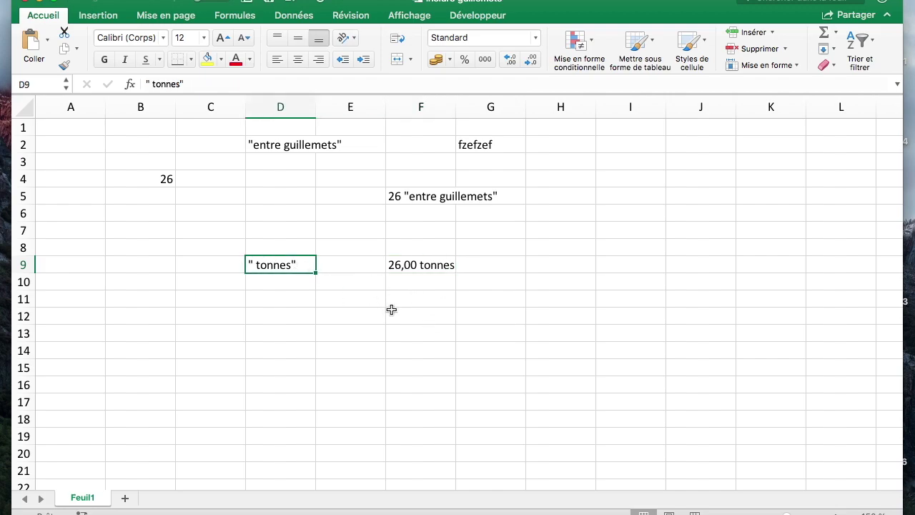
pyautogui.click(269, 319)
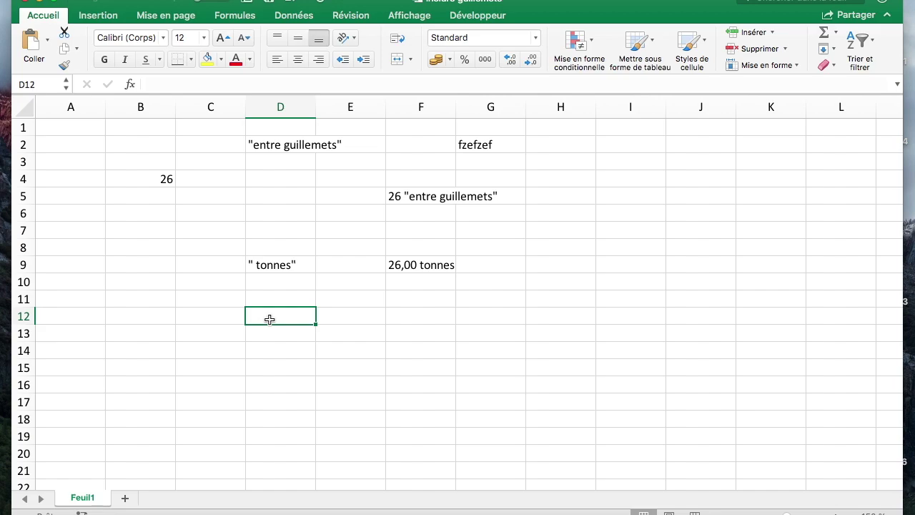
# - Test the quote-only formula ="""" in D12, then clear it
pyautogui.write('=')
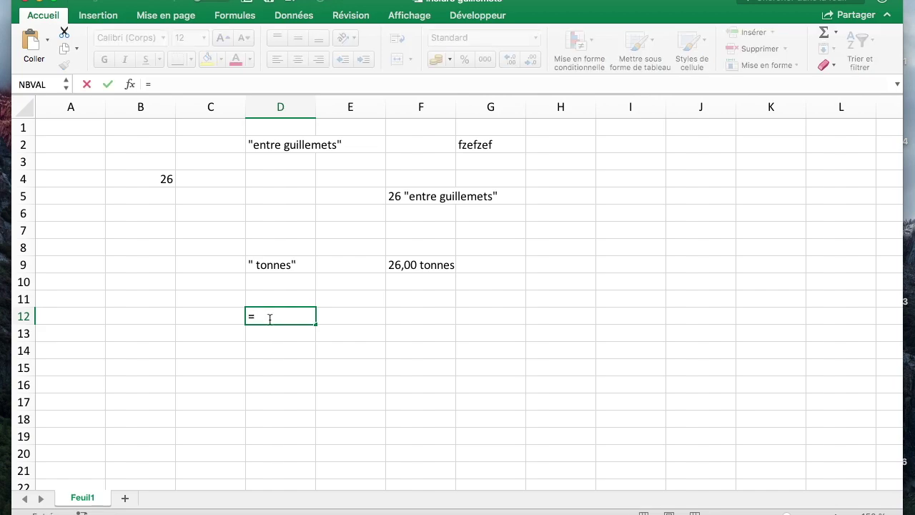
pyautogui.write('""""')
pyautogui.press('Return')
pyautogui.click(270, 322)
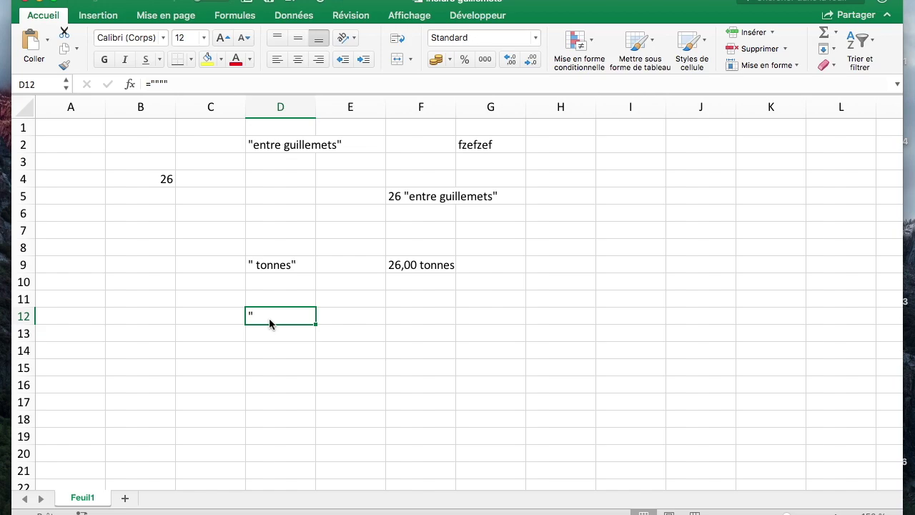
pyautogui.press('Delete')
# - Enter =""""&" tonnes"&"""" in D12 to show " tonnes" in quotes
pyautogui.write('=')
pyautogui.write('""""&')
pyautogui.write('"tonnes"&')
pyautogui.write('""""')
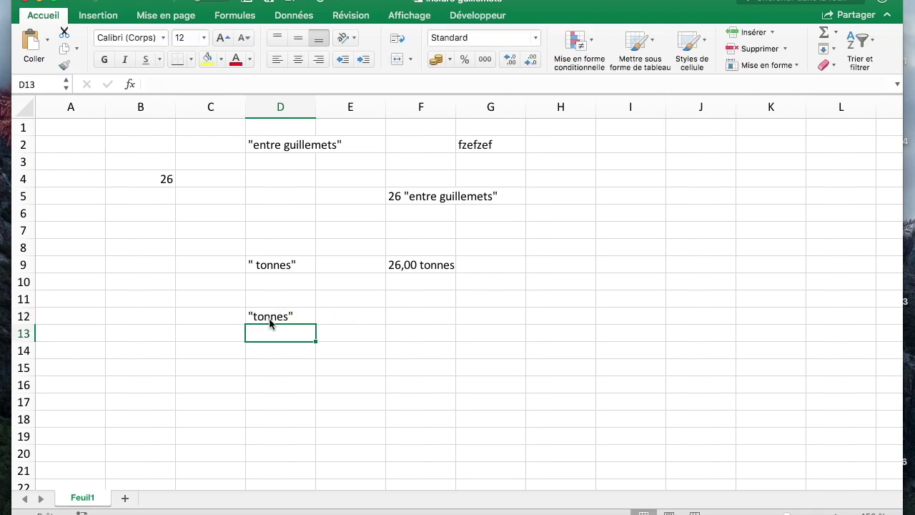
pyautogui.click(270, 320)
pyautogui.click(178, 84)
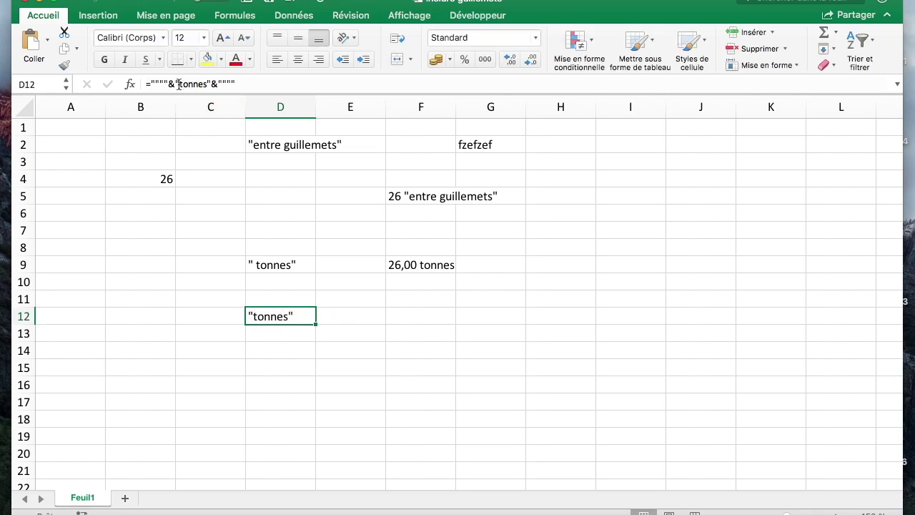
pyautogui.press('Return')
pyautogui.click(421, 313)
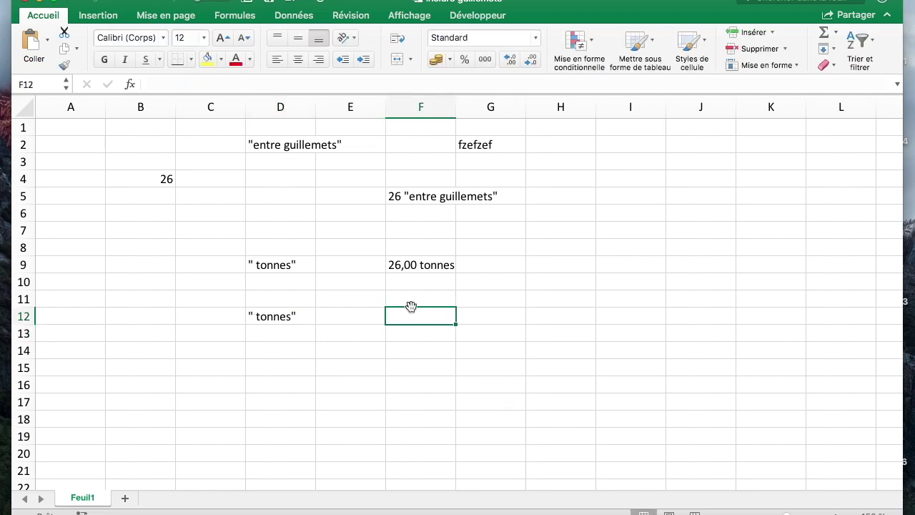
pyautogui.click(157, 176)
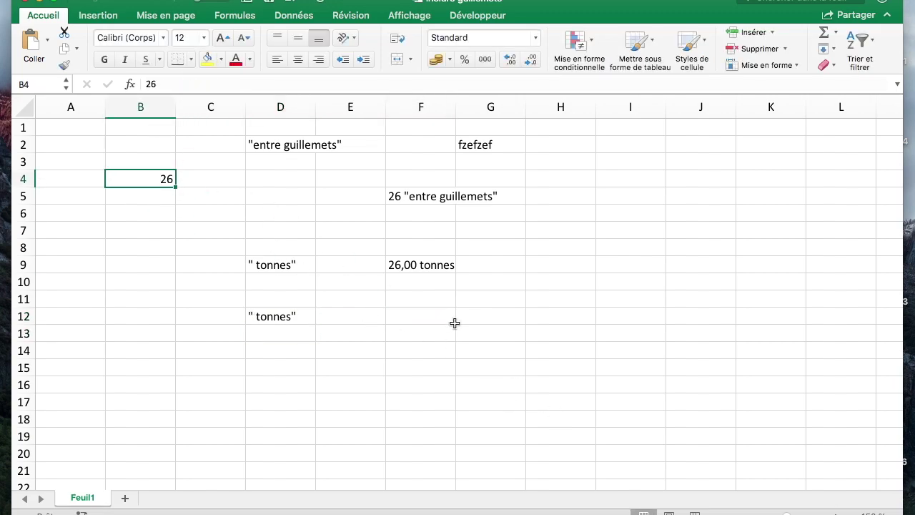
# - Enter =TEXTE(B4;"0,00"&""""&" tonnes"&"""") in F12, after reviewing F9's formula
pyautogui.click(441, 280)
pyautogui.click(440, 263)
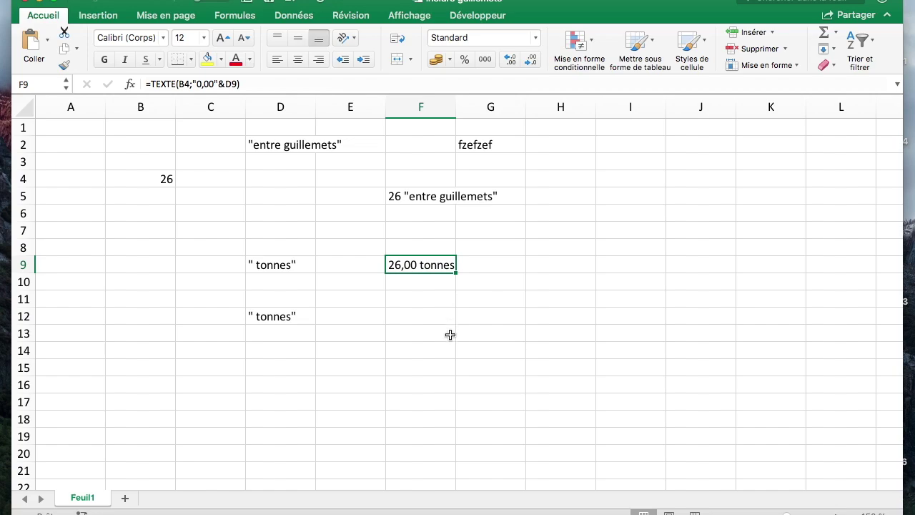
pyautogui.click(439, 318)
pyautogui.write('=TEXTE(')
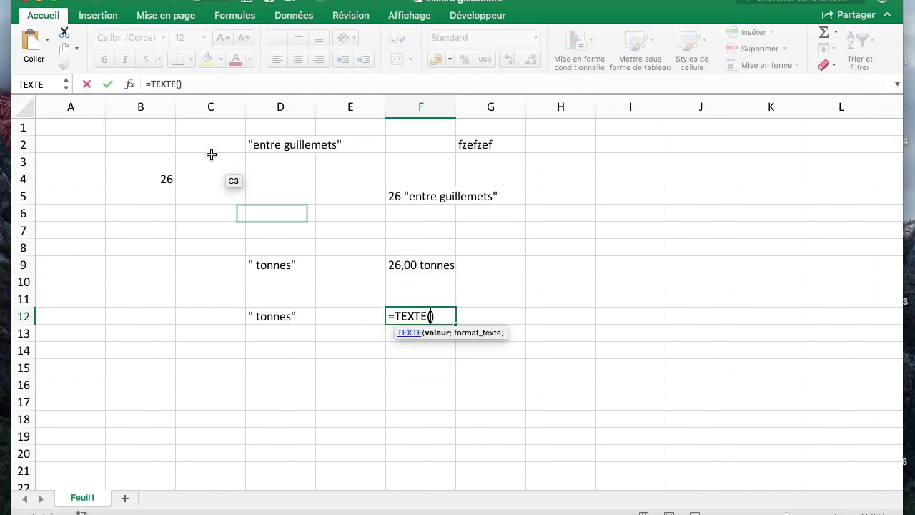
pyautogui.click(167, 178)
pyautogui.write(';')
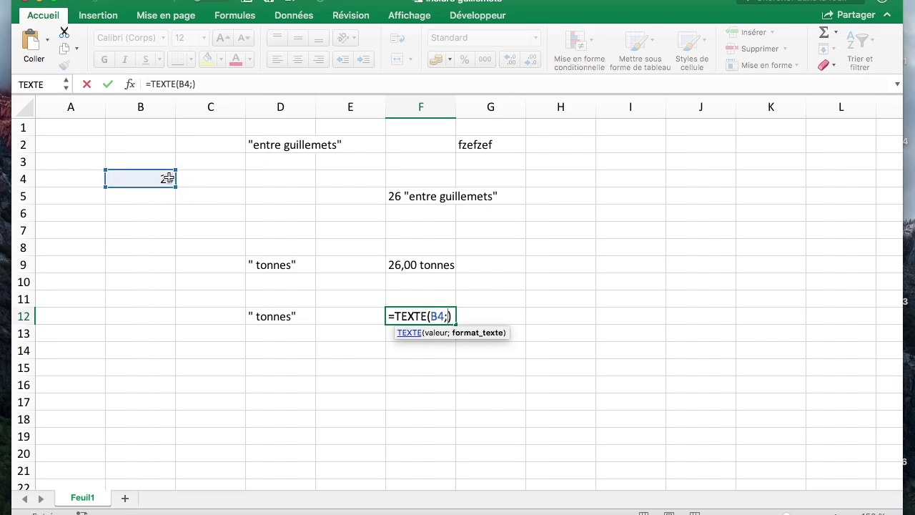
pyautogui.write('"0,00"&""""&" tonnes"')
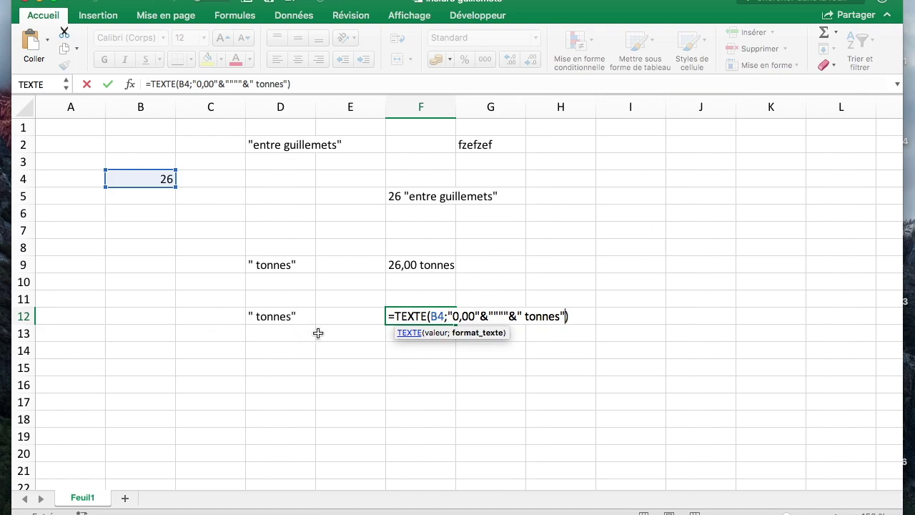
pyautogui.write('&""""')
pyautogui.press('Return')
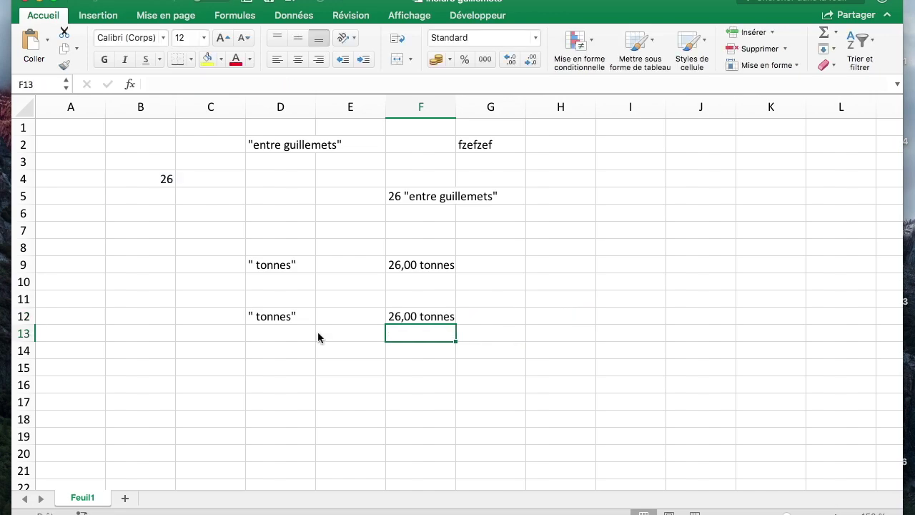
pyautogui.press('Up')
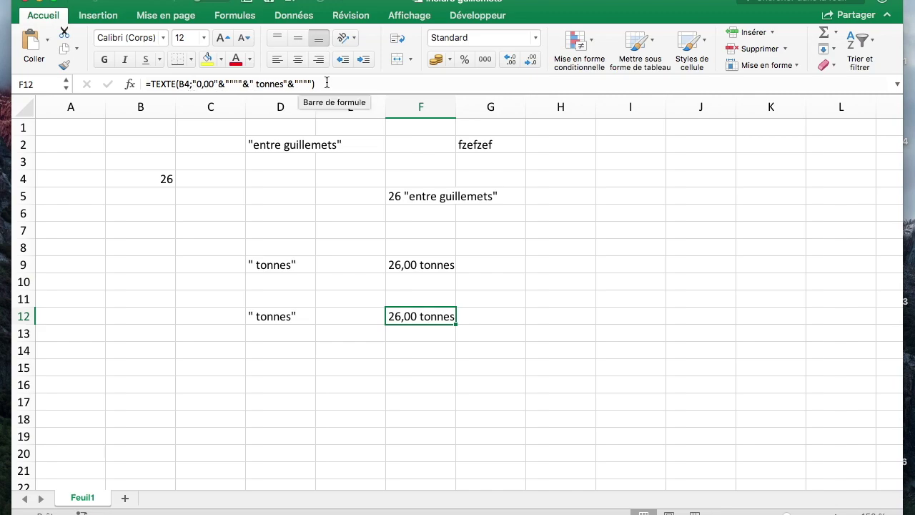
pyautogui.click(237, 83)
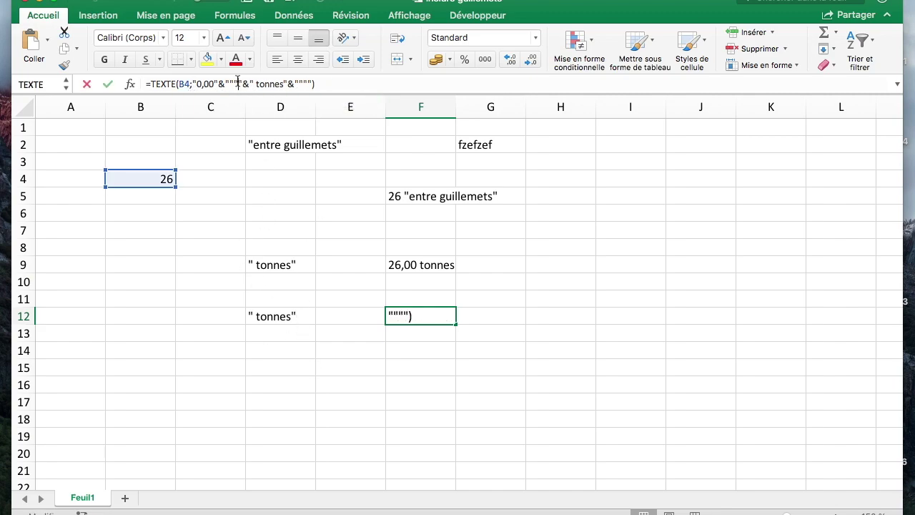
pyautogui.write('"')
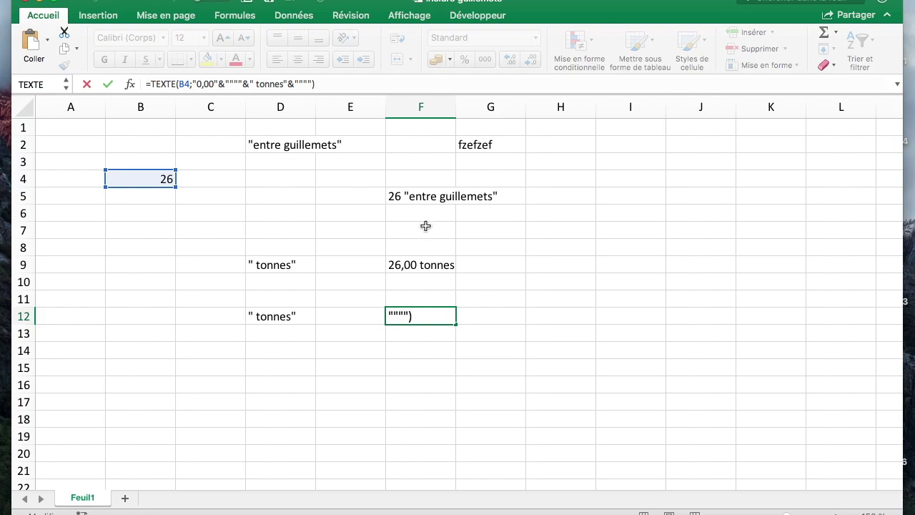
pyautogui.press('Return')
pyautogui.click(273, 145)
pyautogui.click(298, 274)
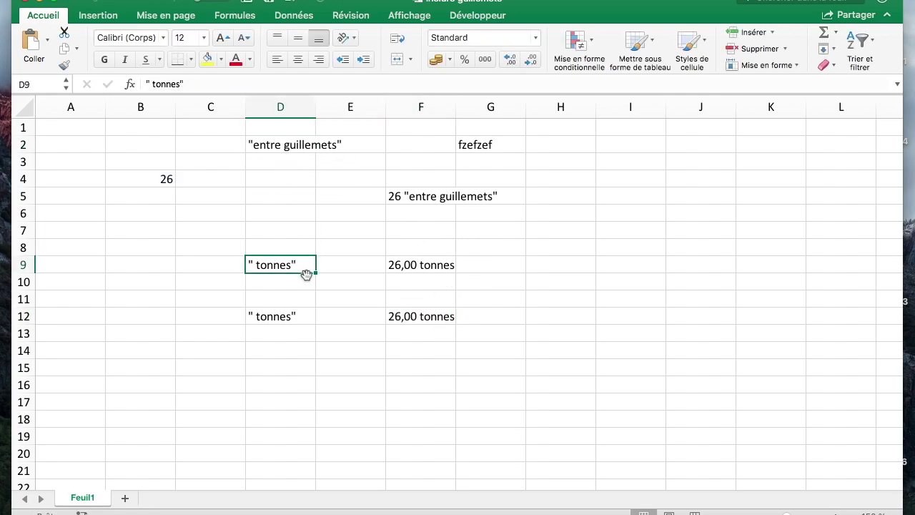
pyautogui.click(436, 320)
pyautogui.click(236, 85)
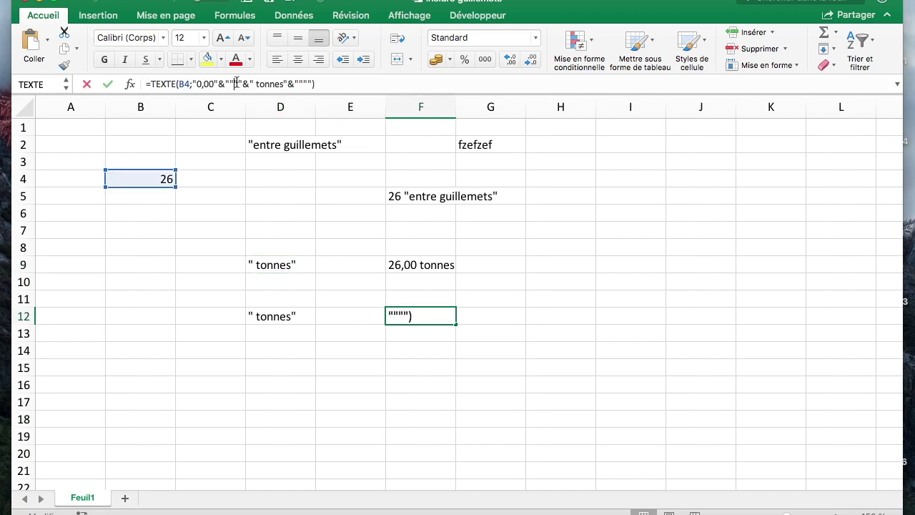
pyautogui.moveTo(214, 84); pyautogui.dragTo(254, 85)
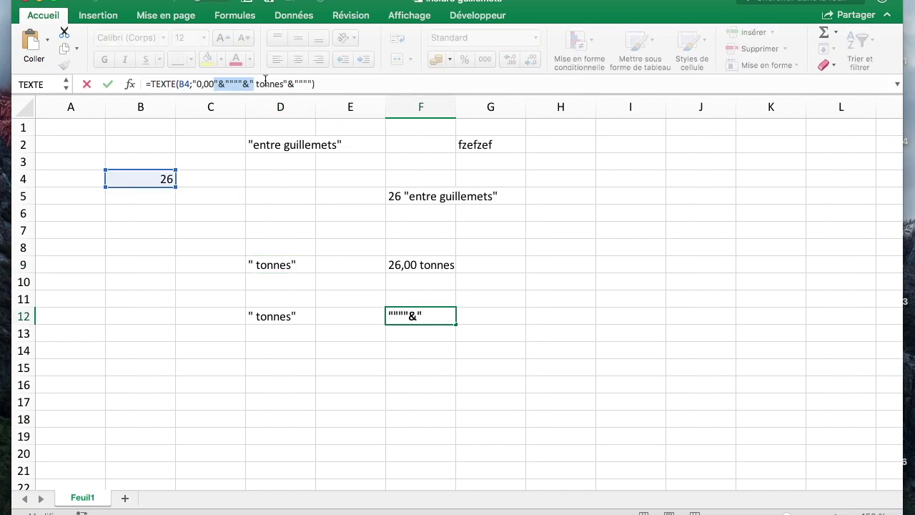
pyautogui.press('Escape')
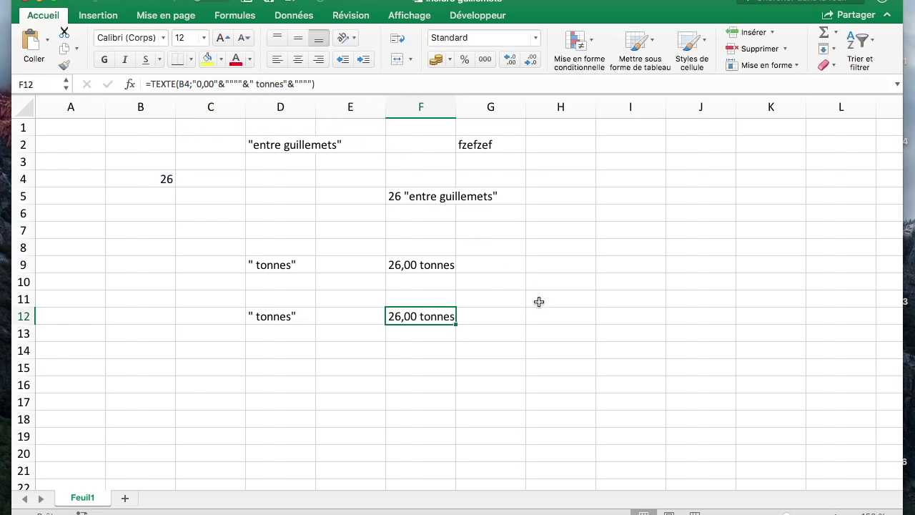
pyautogui.press('Down')
pyautogui.press('Down')
pyautogui.press('Down')
pyautogui.press('Up')
pyautogui.press('Up')
pyautogui.press('Up')
pyautogui.press('Up')
pyautogui.press('Down')
pyautogui.press('Down')
pyautogui.press('Down')
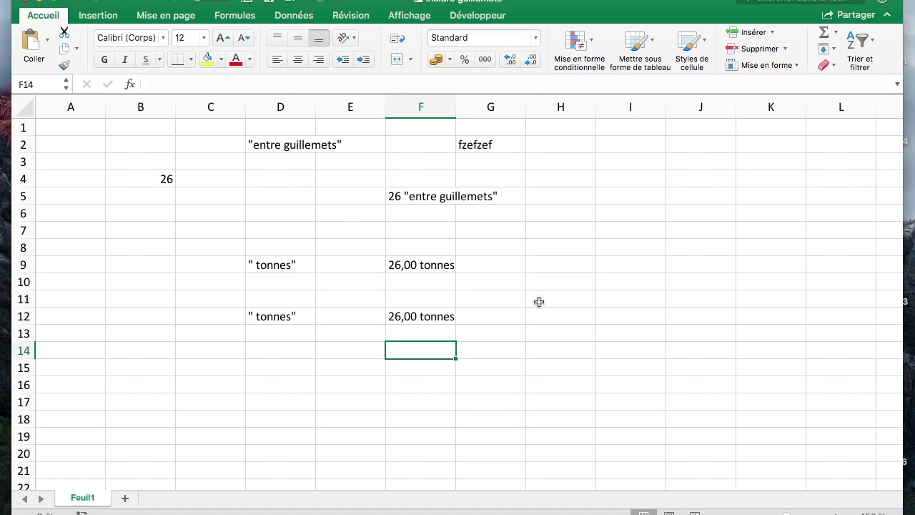